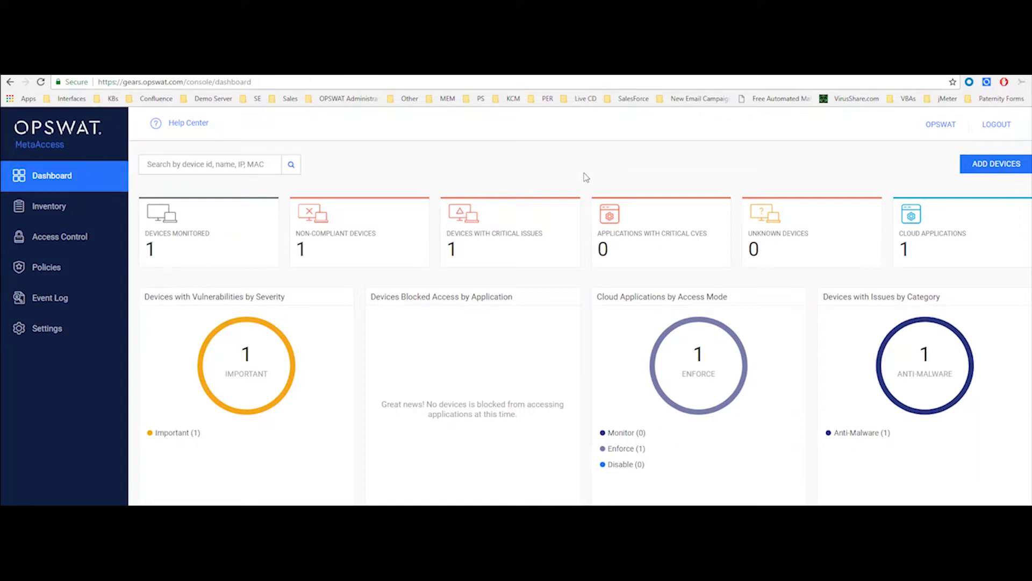
# - Open the Default policy and enable the 'Devices exposes any CVEs' vulnerability condition
pyautogui.click(79, 270)
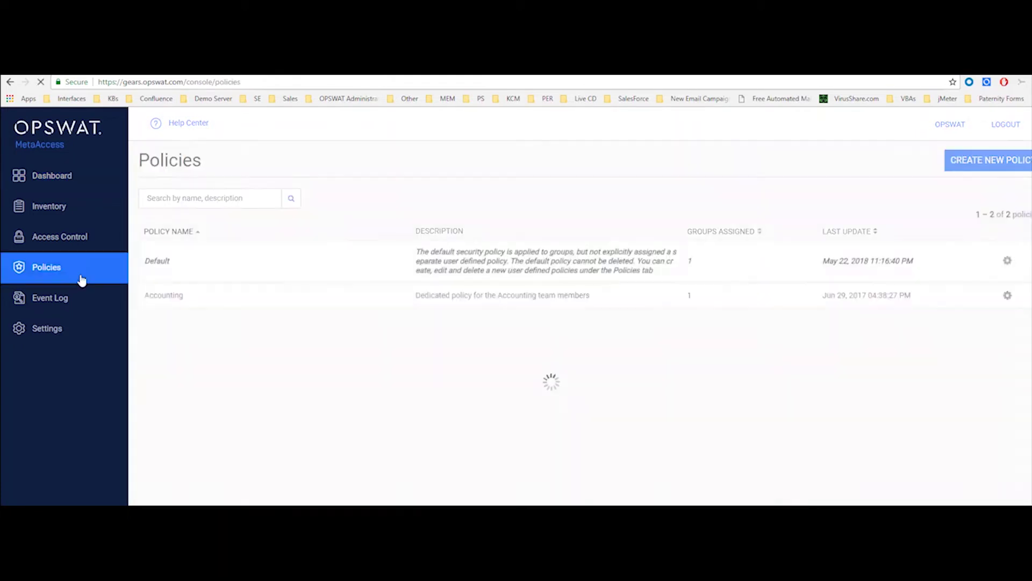
pyautogui.click(515, 271)
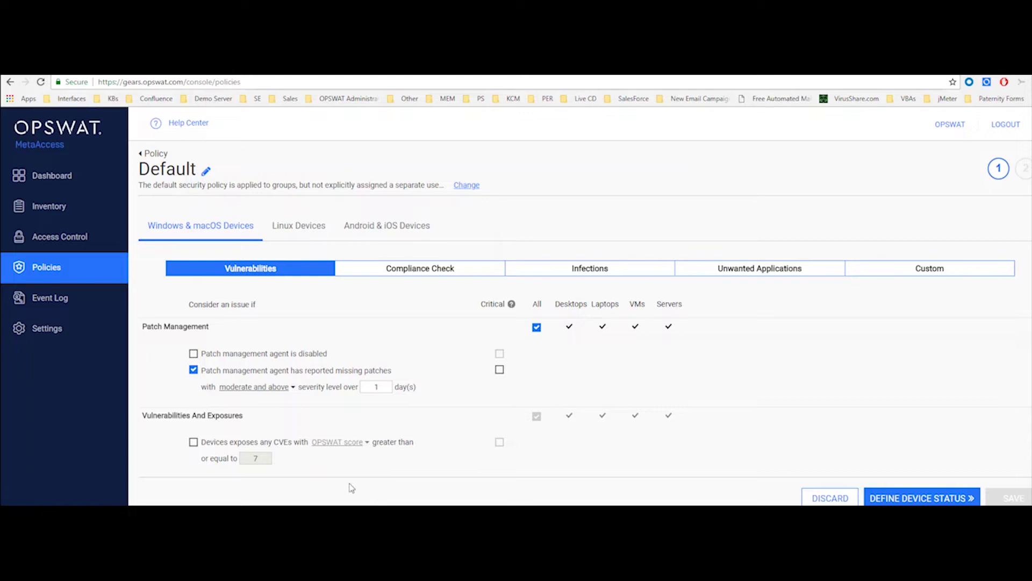
pyautogui.click(193, 442)
# - Keep OPSWAT score for CVE scoring and mark a disabled patch management agent as critical
pyautogui.click(339, 442)
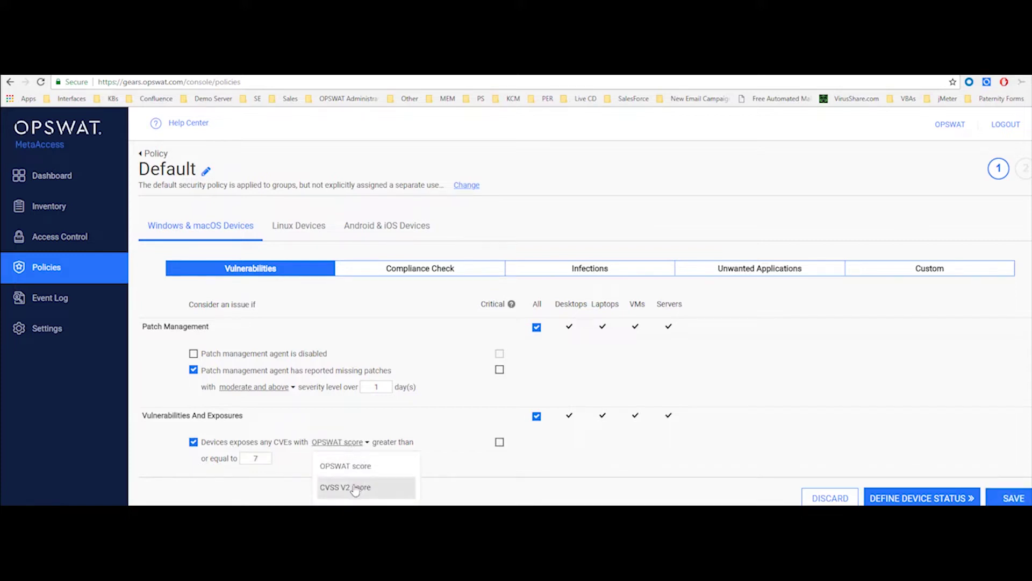
pyautogui.click(368, 505)
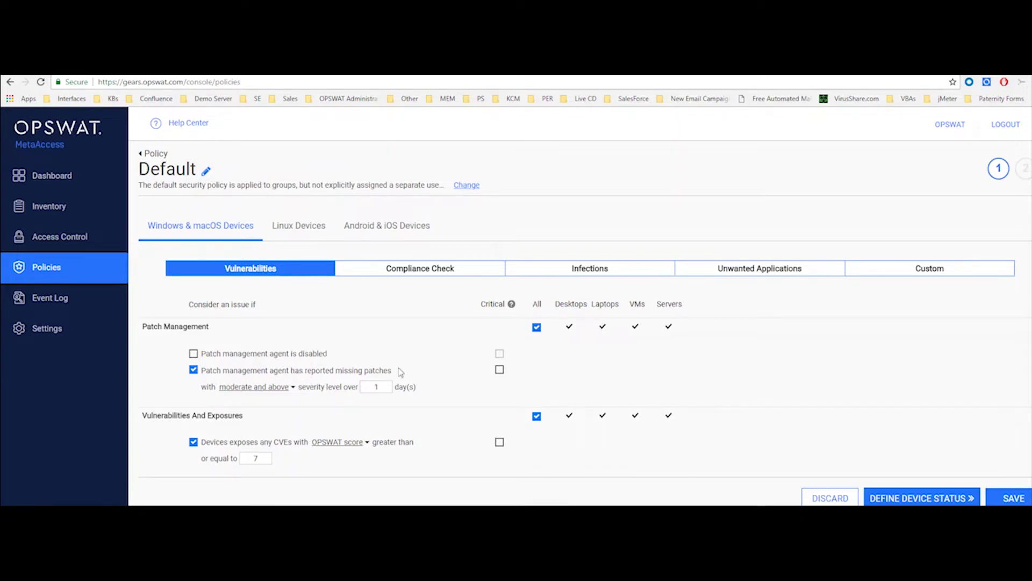
pyautogui.click(194, 354)
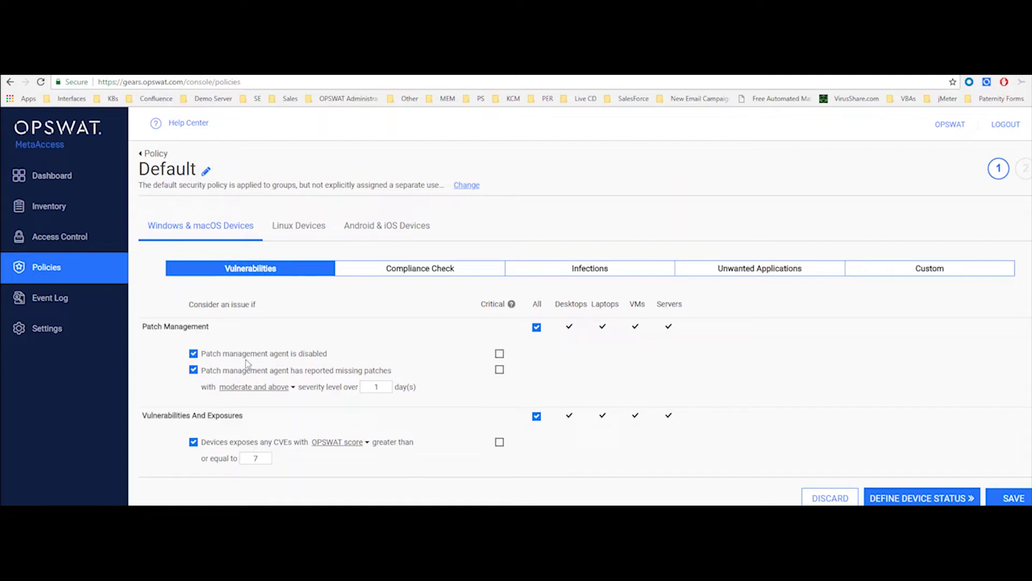
pyautogui.click(499, 354)
pyautogui.click(432, 277)
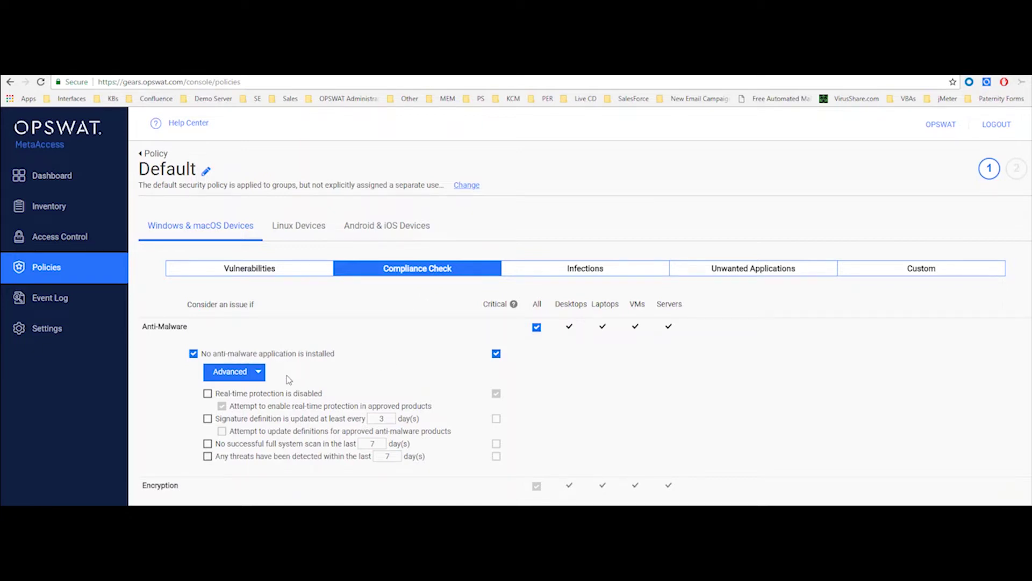
# - Show the advanced anti-malware product picker and expand the available Windows products vendor list
pyautogui.click(258, 377)
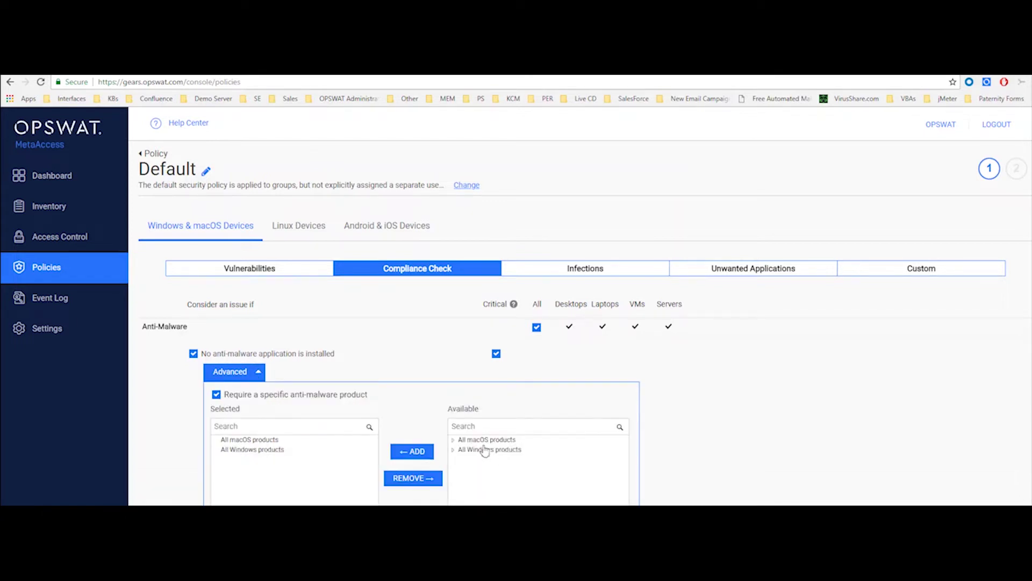
pyautogui.click(453, 450)
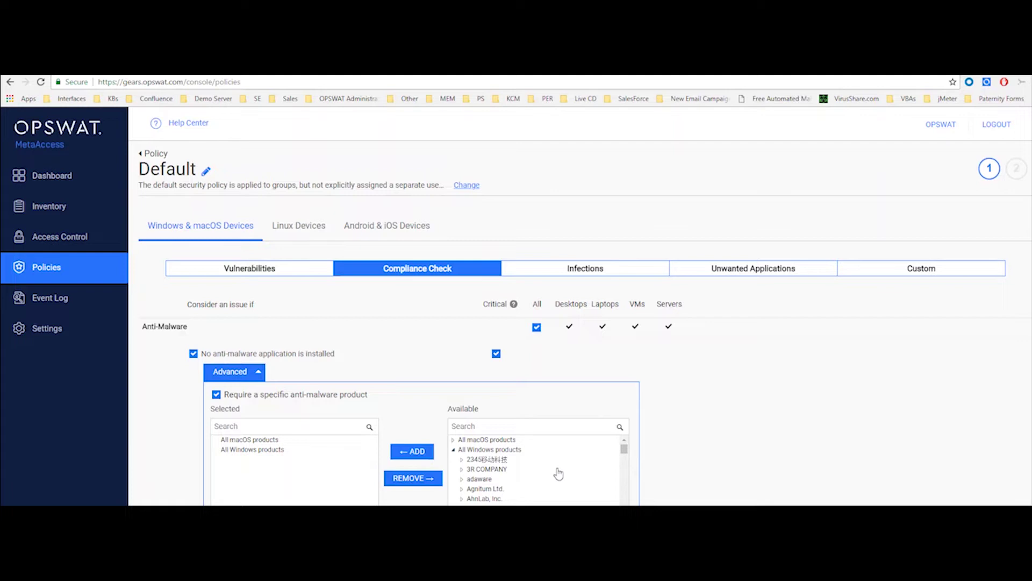
pyautogui.scroll(-8, 558, 474)
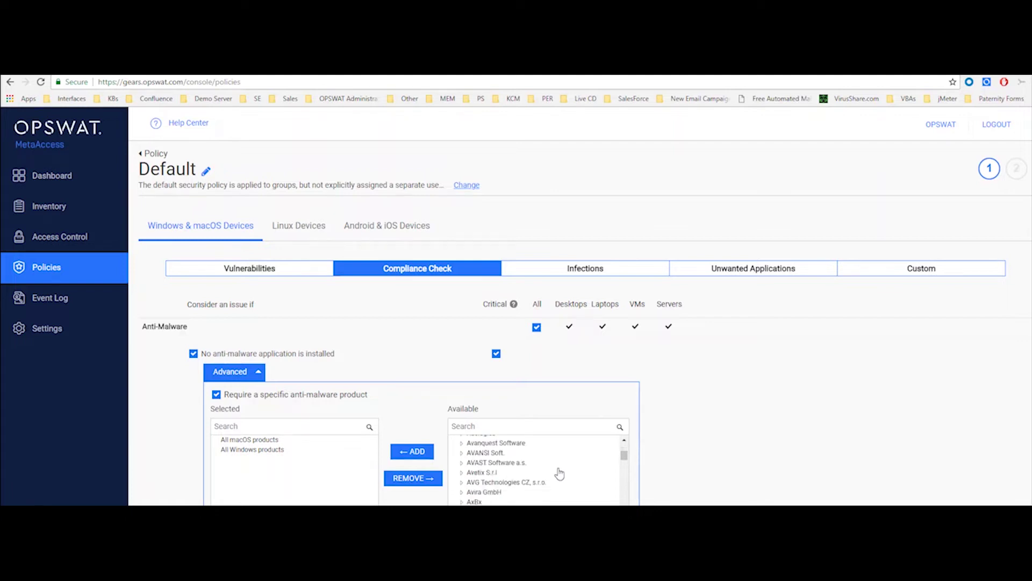
pyautogui.scroll(-6, 560, 473)
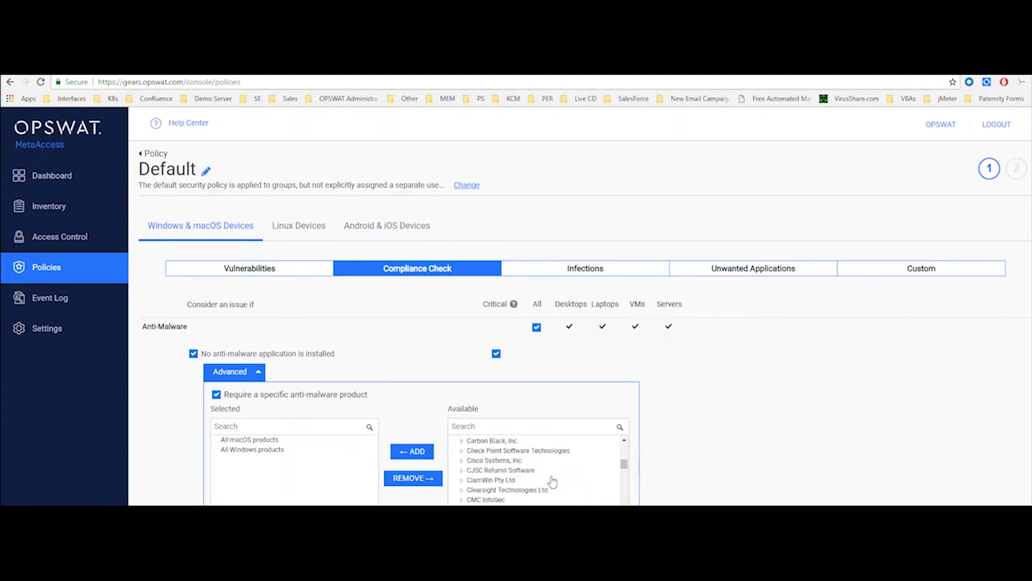
pyautogui.scroll(-6, 552, 481)
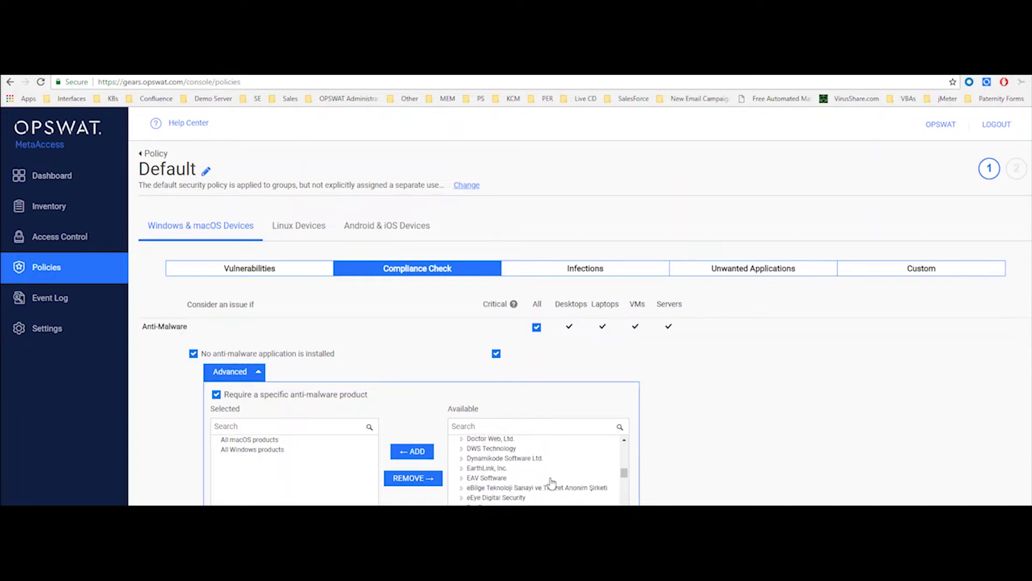
pyautogui.scroll(-2, 538, 470)
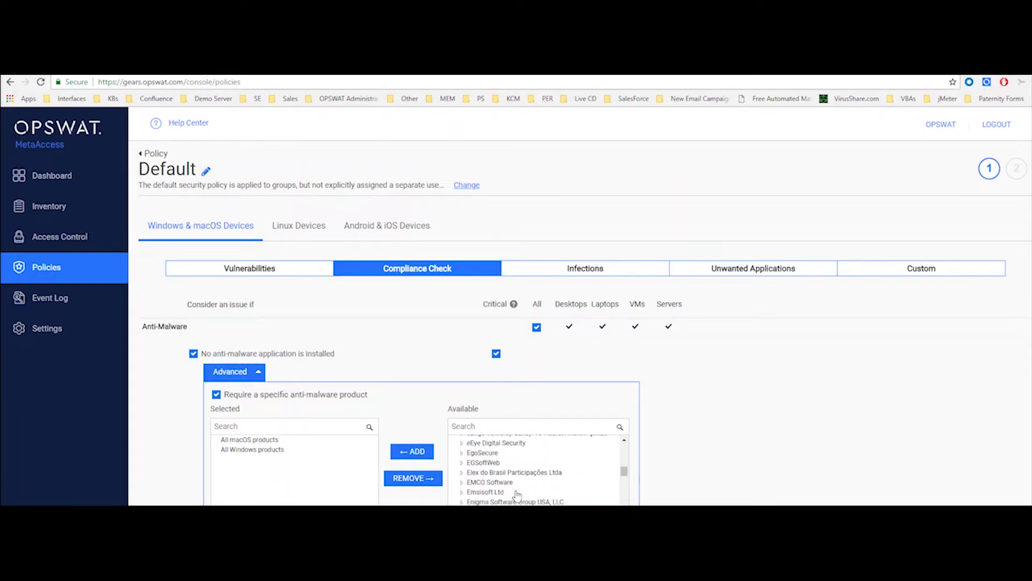
pyautogui.scroll(-2, 516, 492)
# - Expand ESET Endpoint Antivirus under the ESET vendor to reveal its 5.x and 6.x versions
pyautogui.click(478, 468)
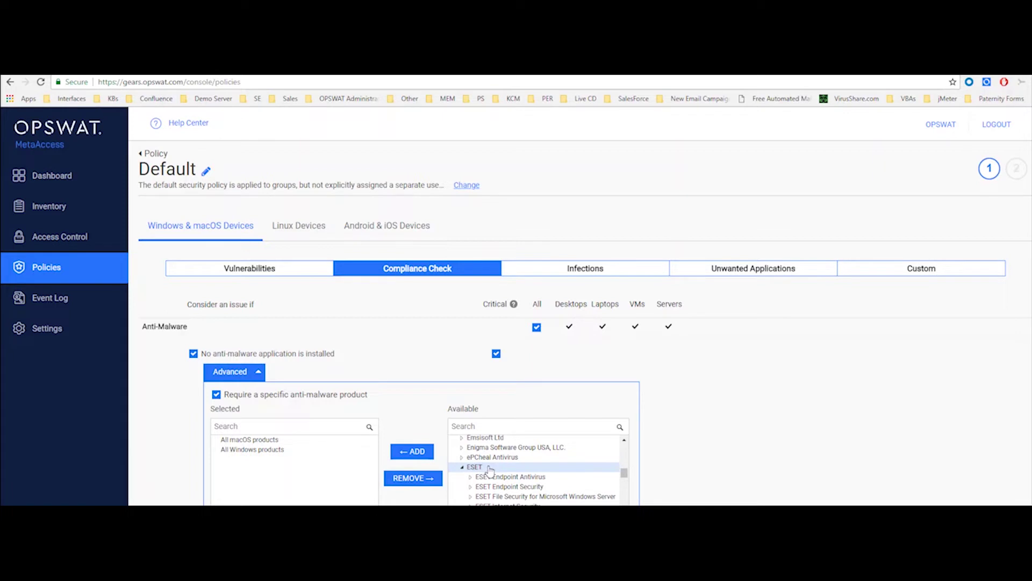
pyautogui.scroll(-2, 554, 471)
pyautogui.scroll(2, 531, 470)
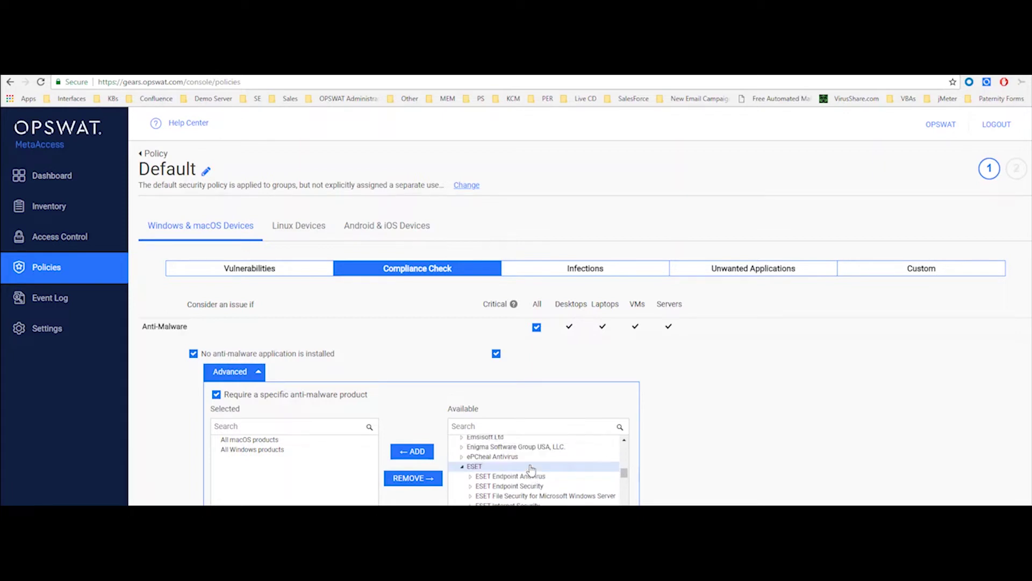
pyautogui.click(471, 477)
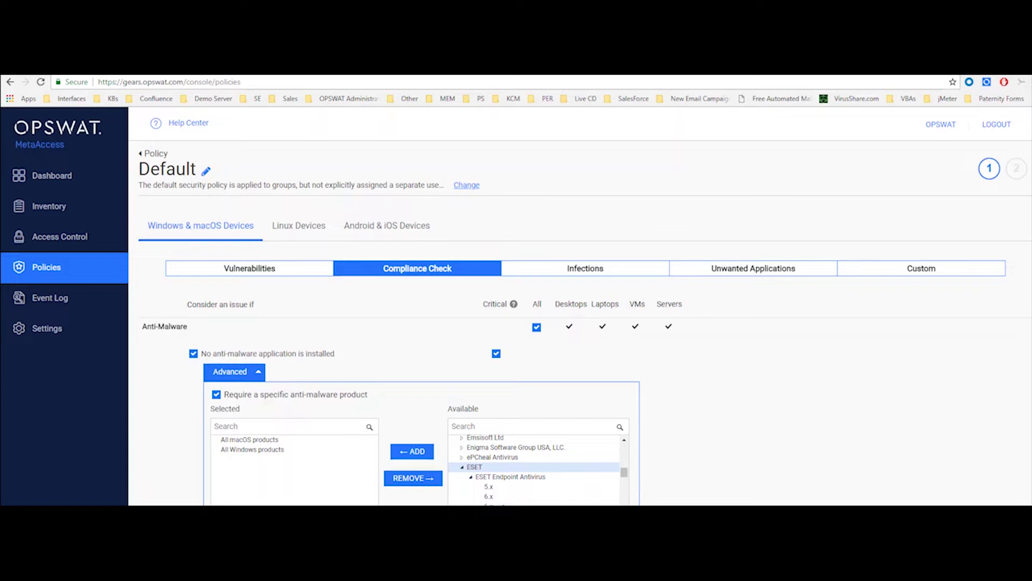
pyautogui.click(494, 487)
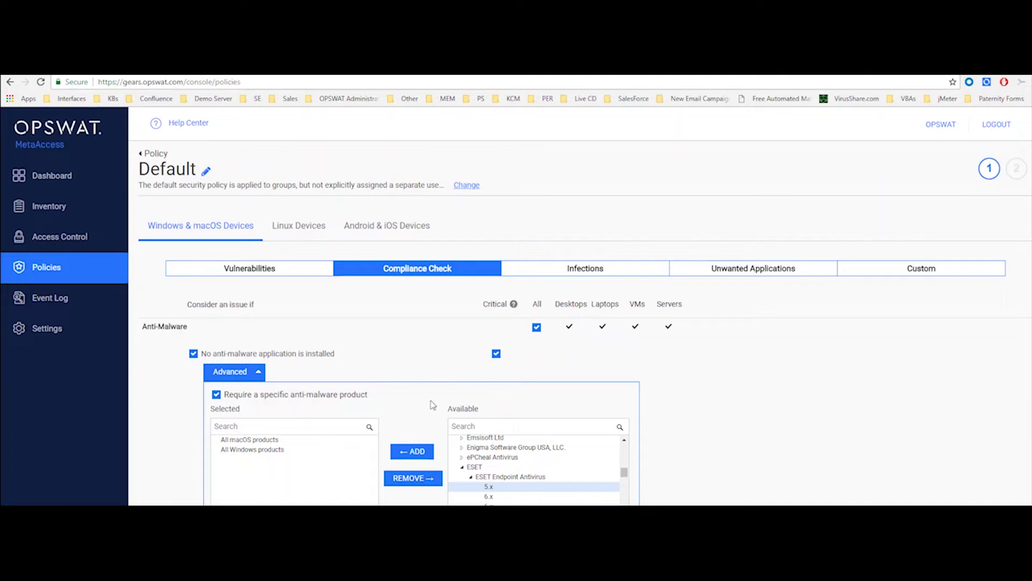
pyautogui.scroll(-2, 430, 353)
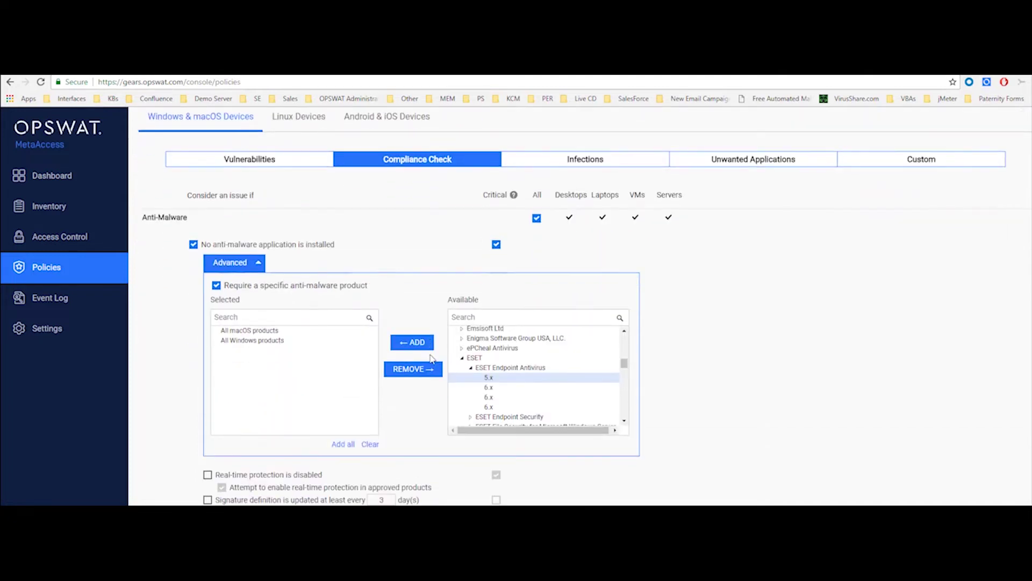
# - Set the 'No successful full system scan in the last' period to 7 days
pyautogui.scroll(-2, 431, 359)
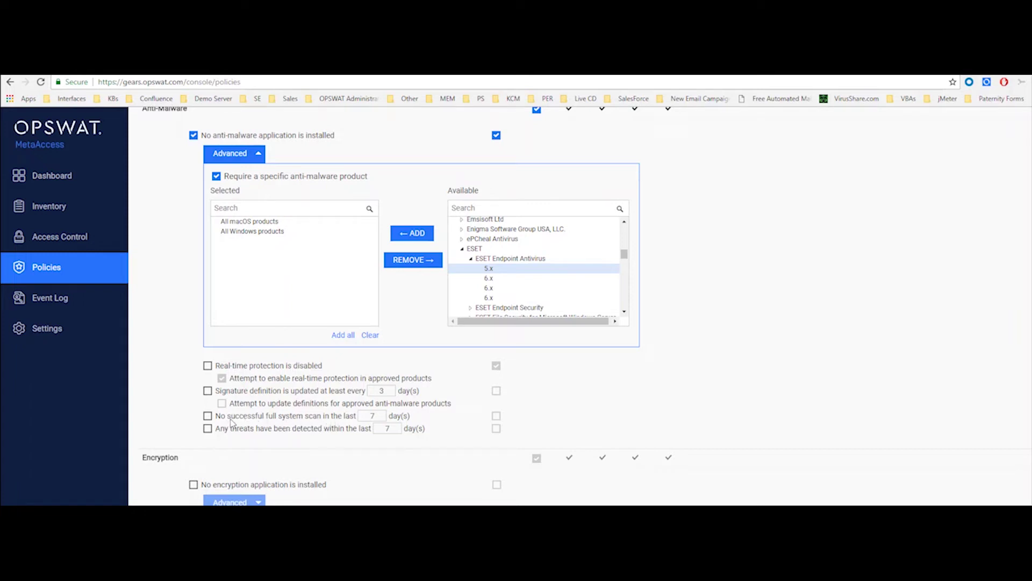
pyautogui.click(374, 415)
pyautogui.write('7')
pyautogui.scroll(-2, 394, 433)
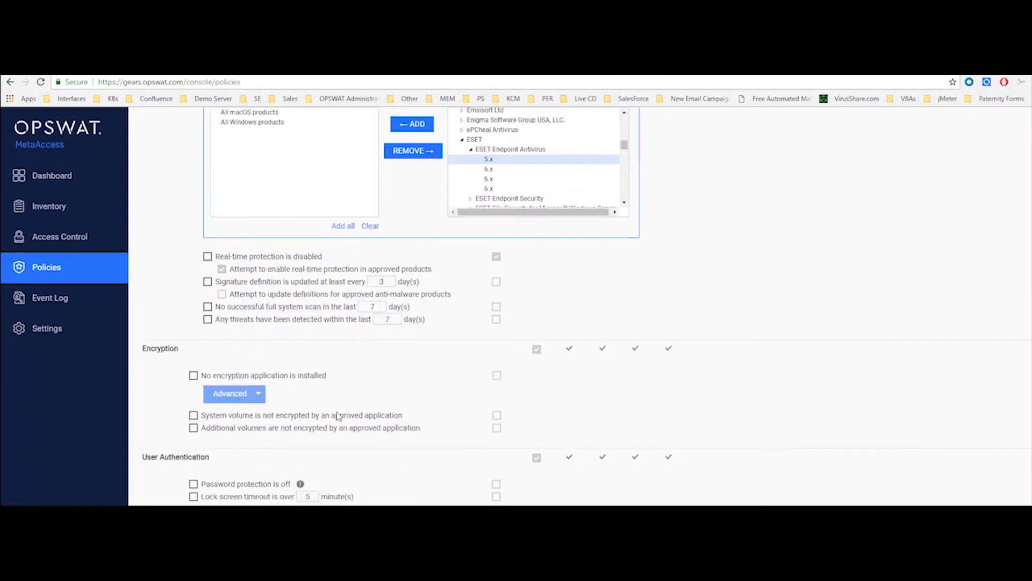
pyautogui.click(193, 375)
pyautogui.click(250, 394)
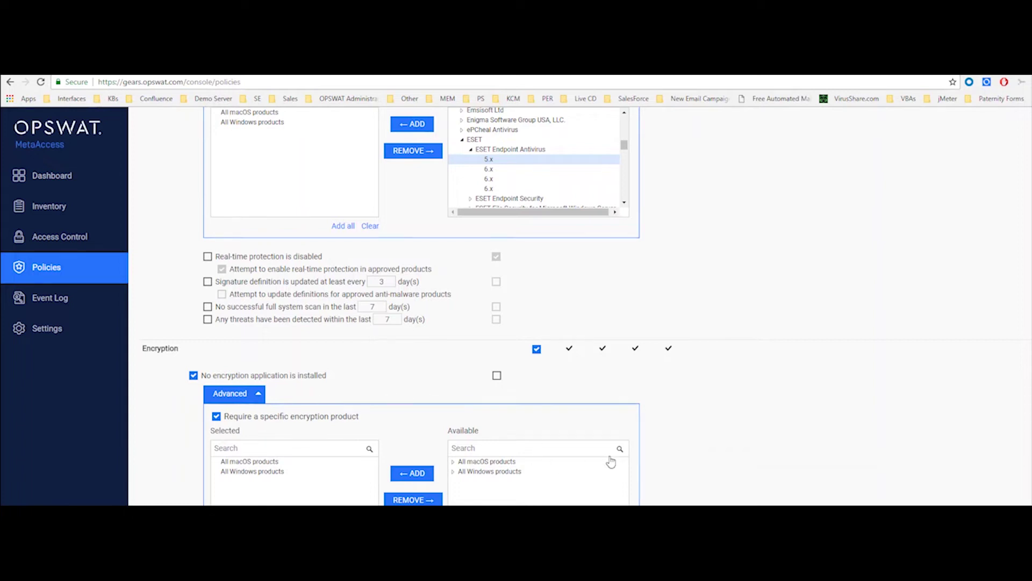
pyautogui.scroll(-1, 662, 454)
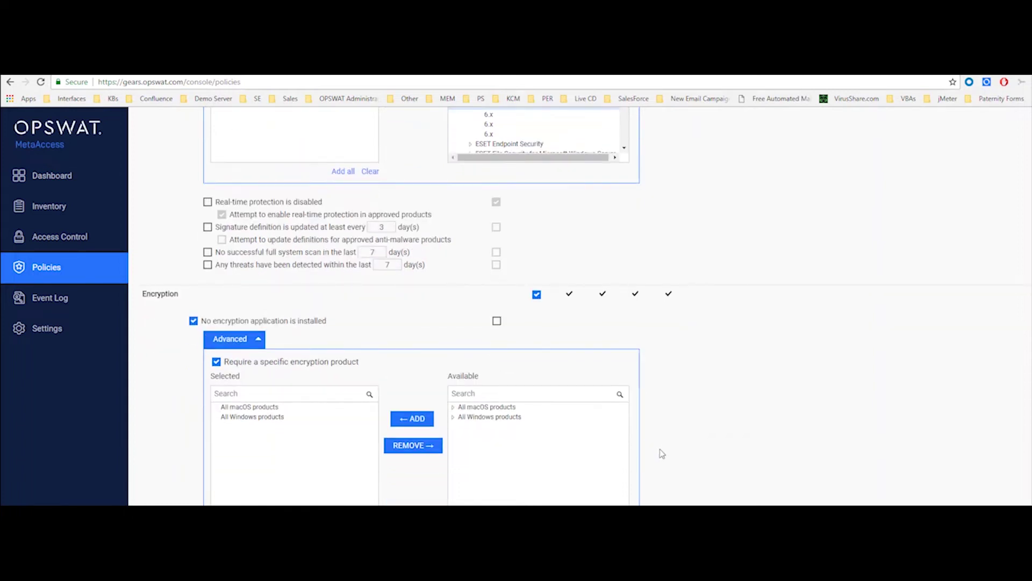
pyautogui.click(453, 420)
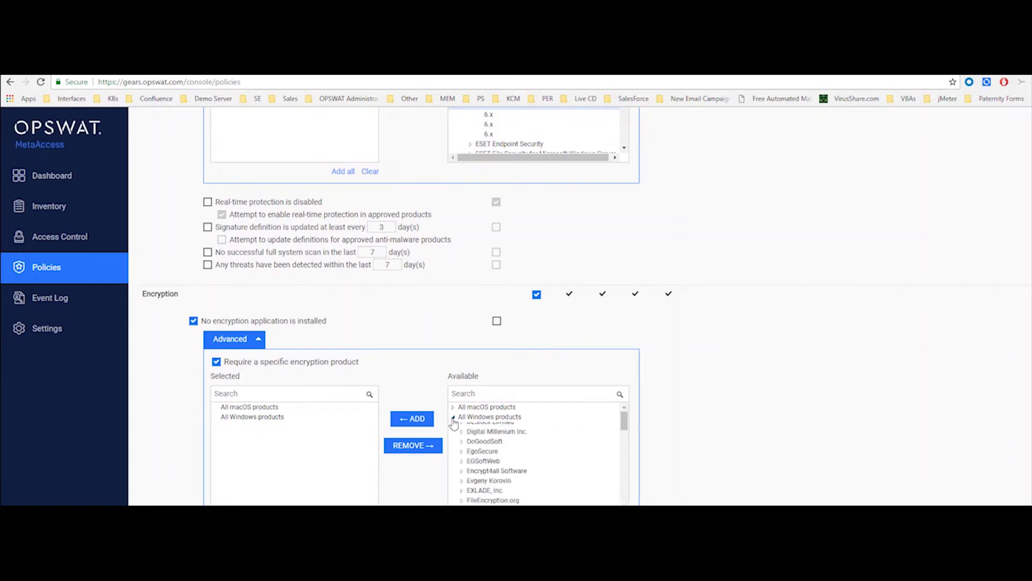
pyautogui.scroll(-3, 565, 438)
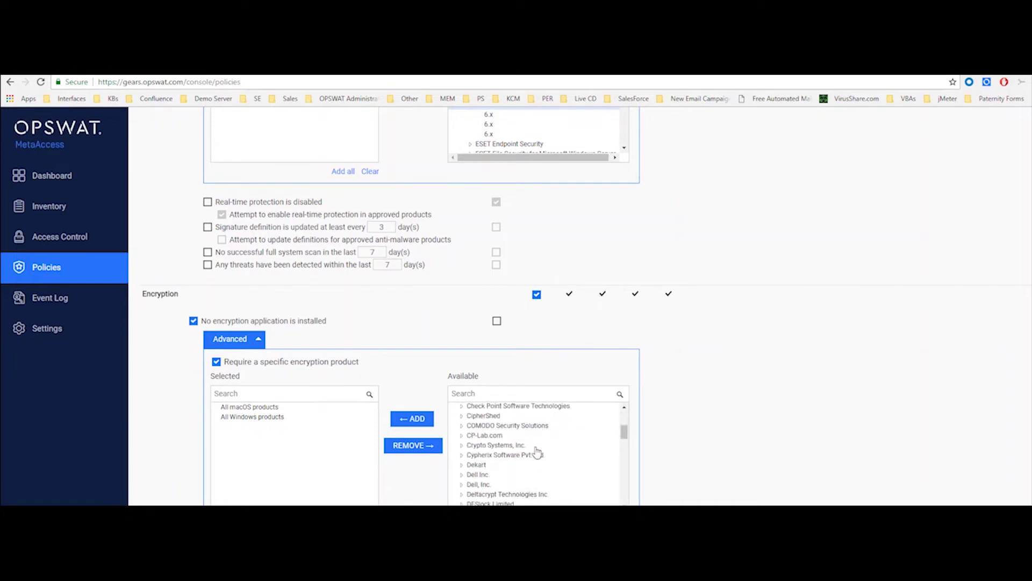
pyautogui.scroll(-2, 532, 455)
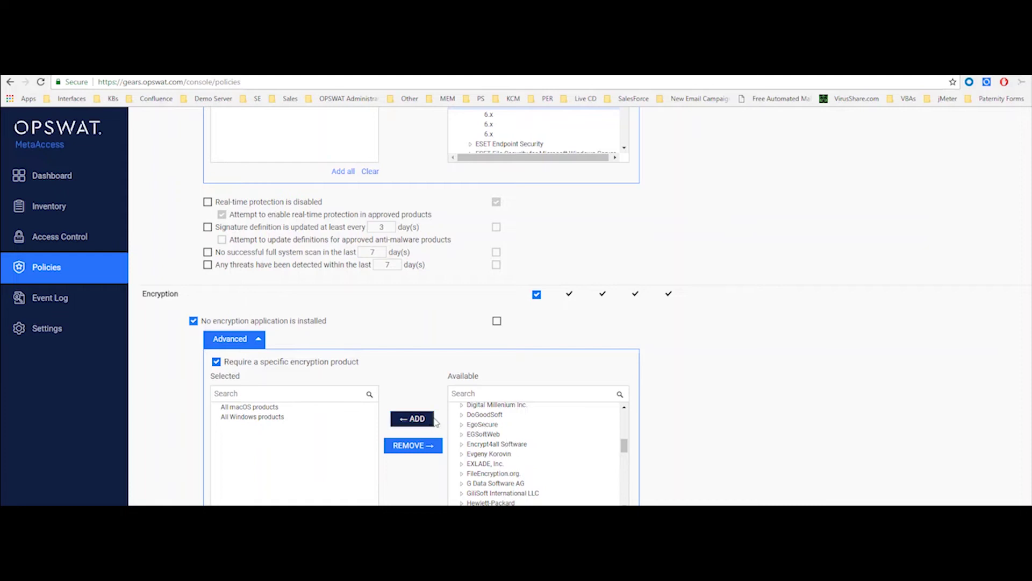
pyautogui.scroll(-2, 435, 422)
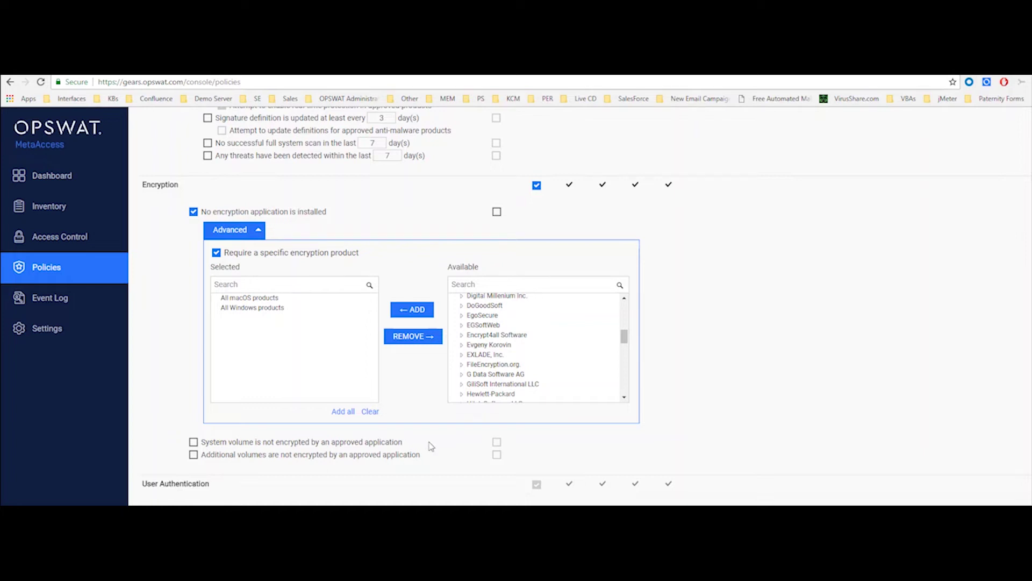
pyautogui.scroll(-2, 457, 477)
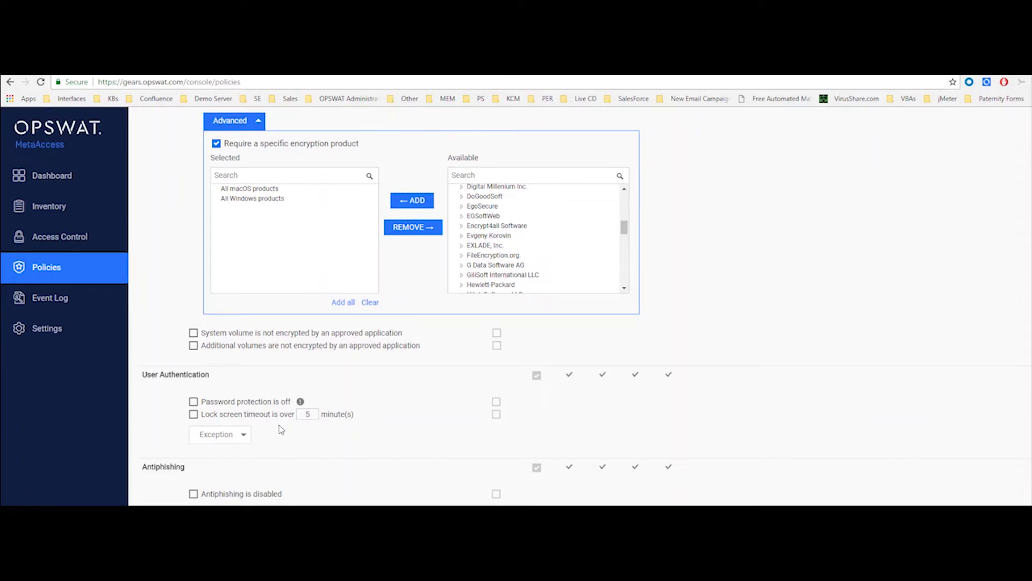
pyautogui.scroll(-4, 367, 436)
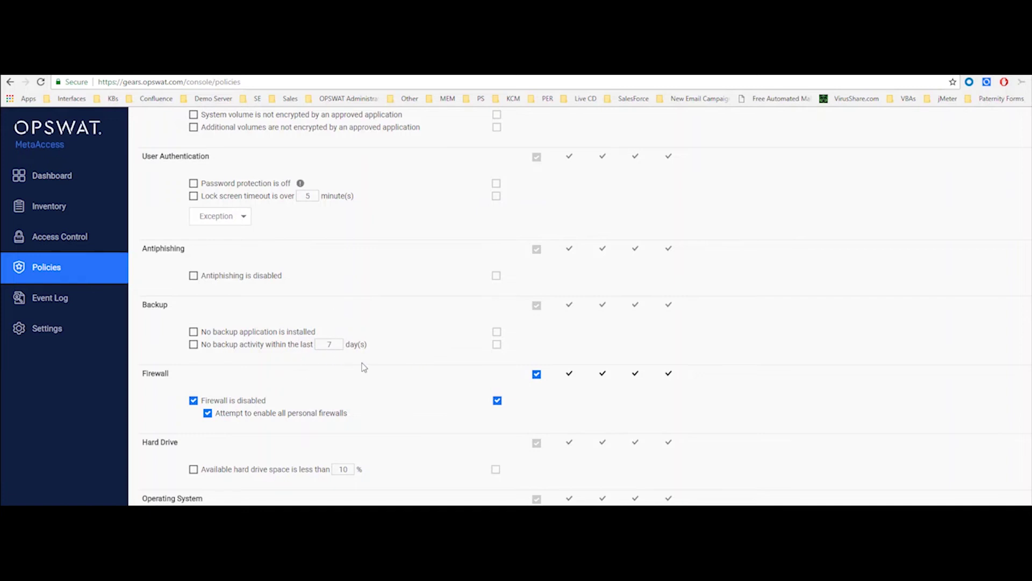
pyautogui.scroll(-1, 362, 364)
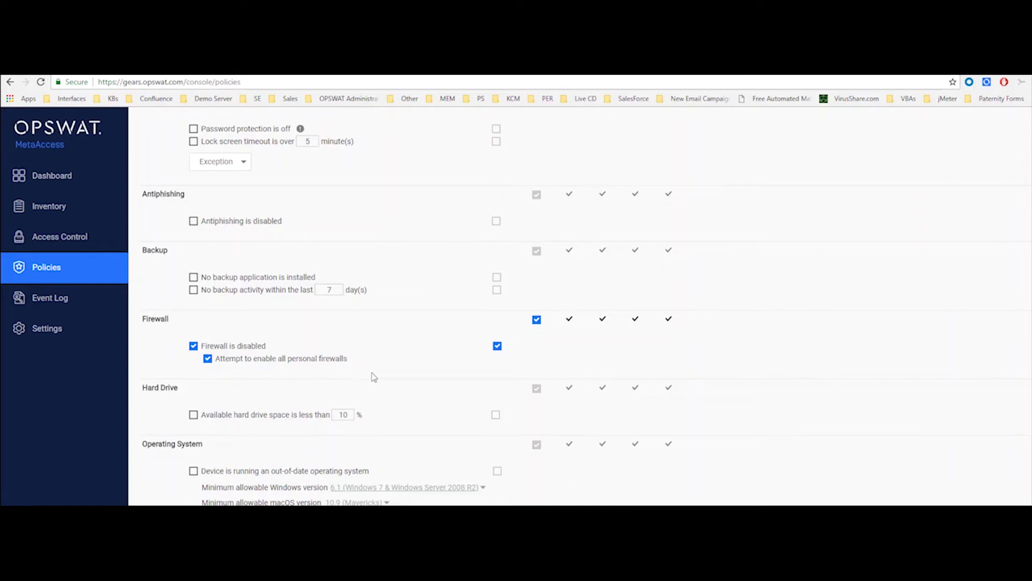
pyautogui.scroll(-1, 388, 379)
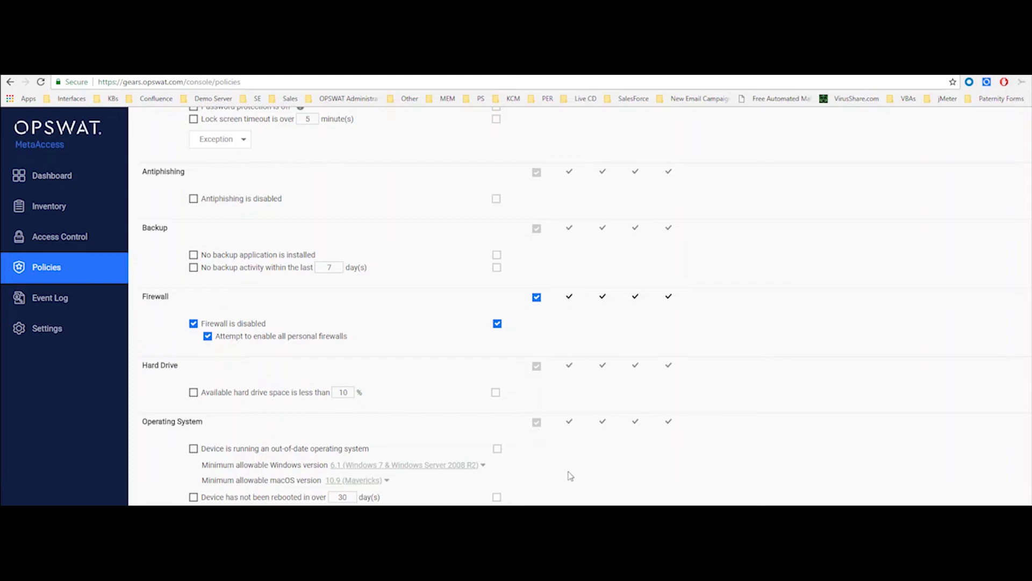
pyautogui.scroll(7, 585, 475)
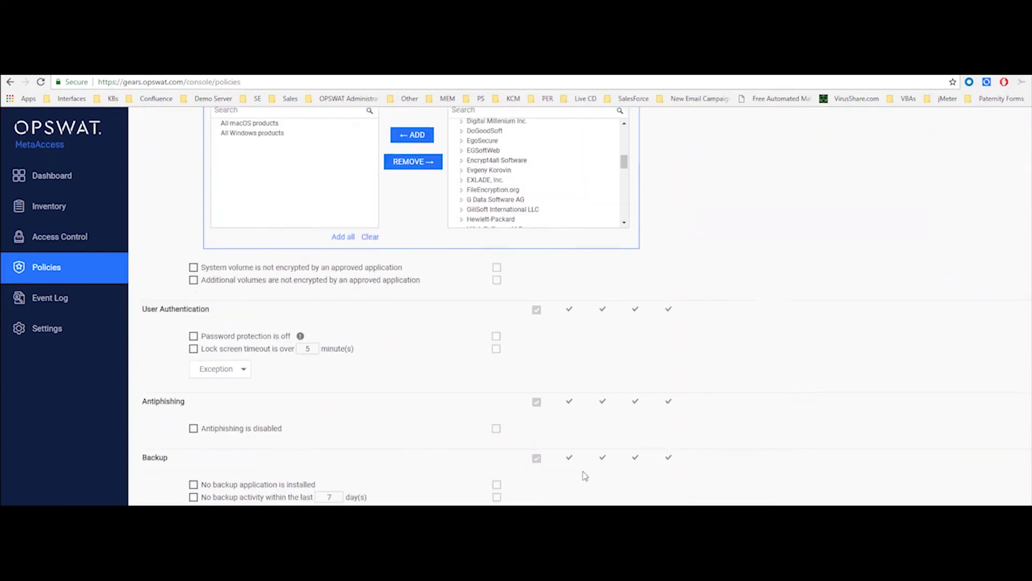
pyautogui.scroll(9, 585, 475)
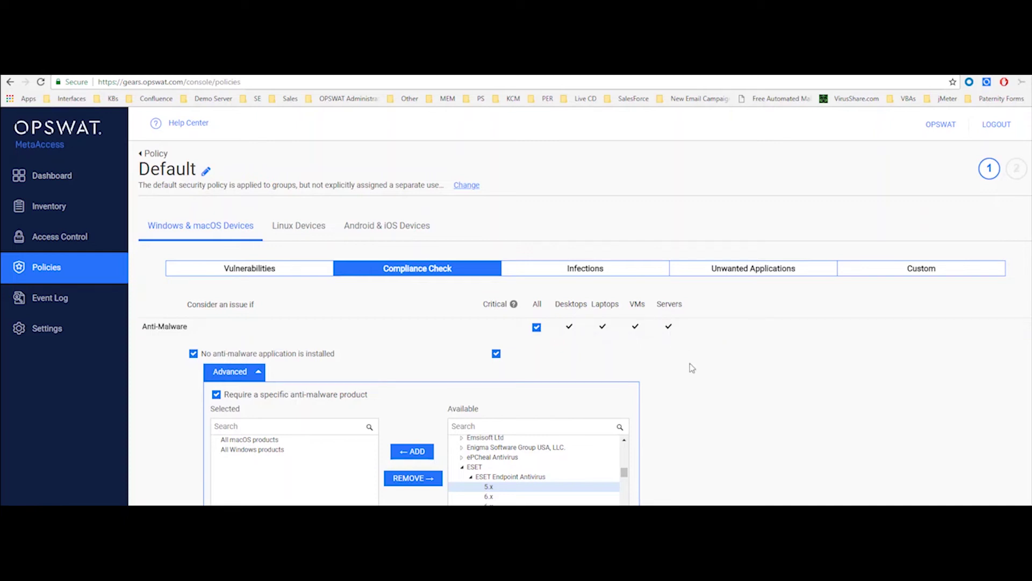
# - In the Infections settings, tick 'Consider an infection as a critical issue'
pyautogui.click(592, 274)
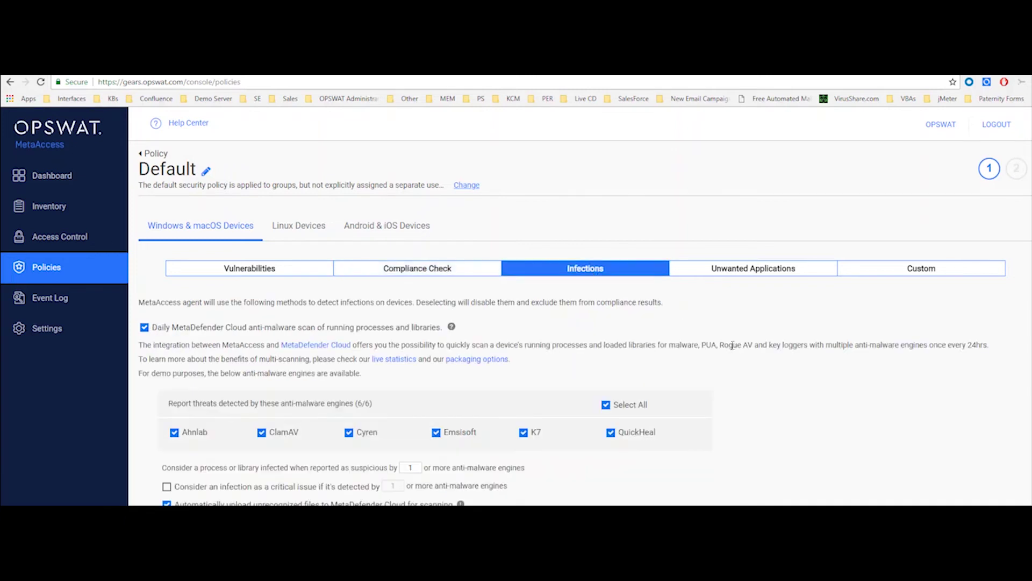
pyautogui.scroll(-2, 732, 345)
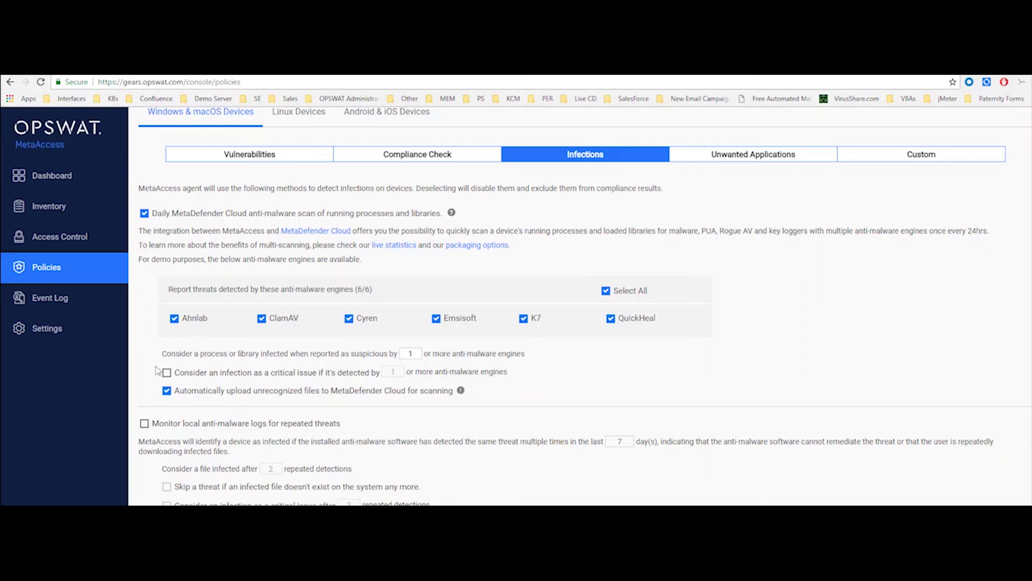
pyautogui.click(320, 375)
pyautogui.click(755, 161)
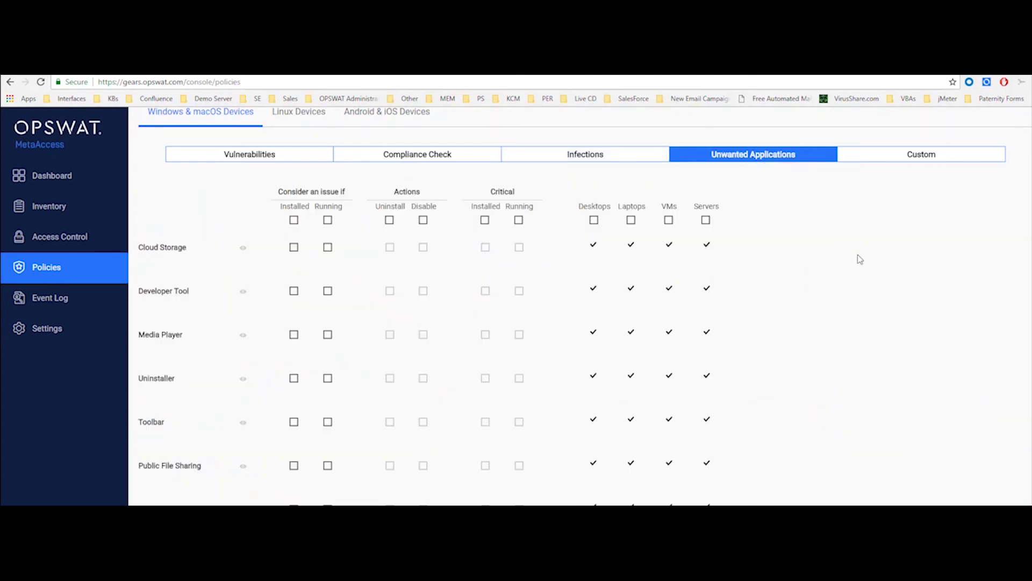
# - Scroll through the Unwanted Applications categories, including Cloud Storage, Developer Tool and Toolbar
pyautogui.scroll(-2, 866, 267)
pyautogui.scroll(3, 864, 302)
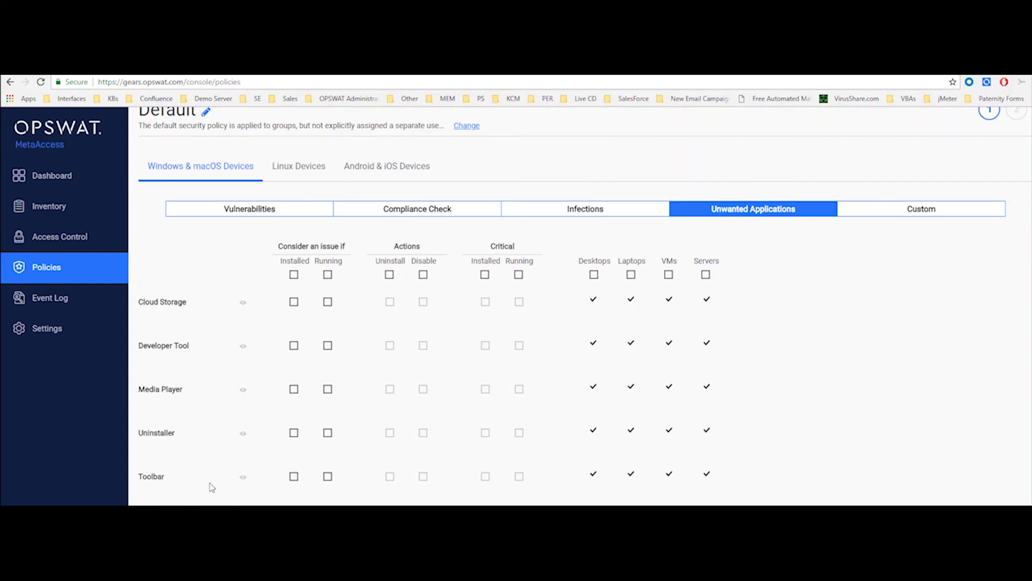
pyautogui.scroll(-1, 214, 487)
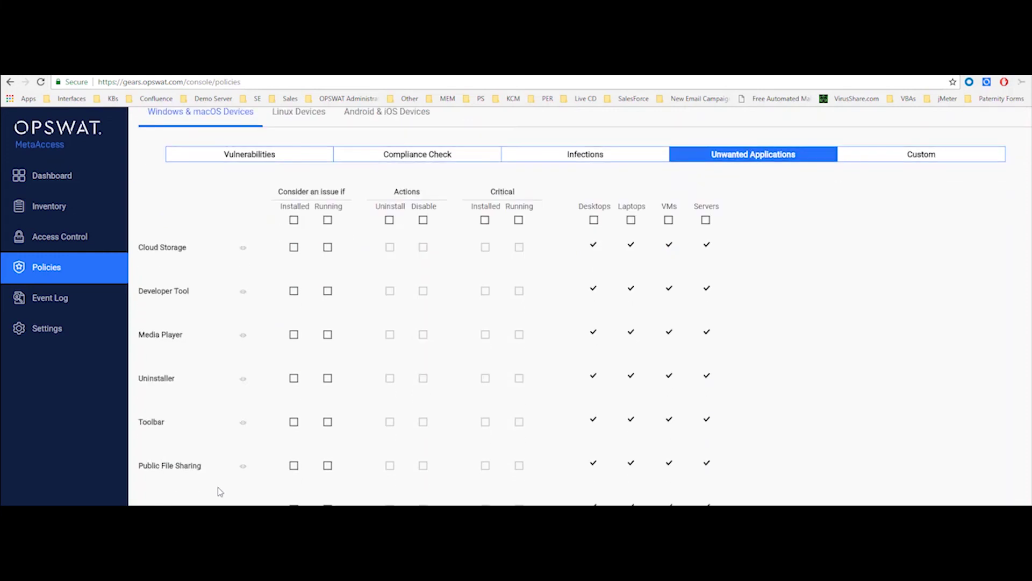
pyautogui.scroll(-1, 215, 488)
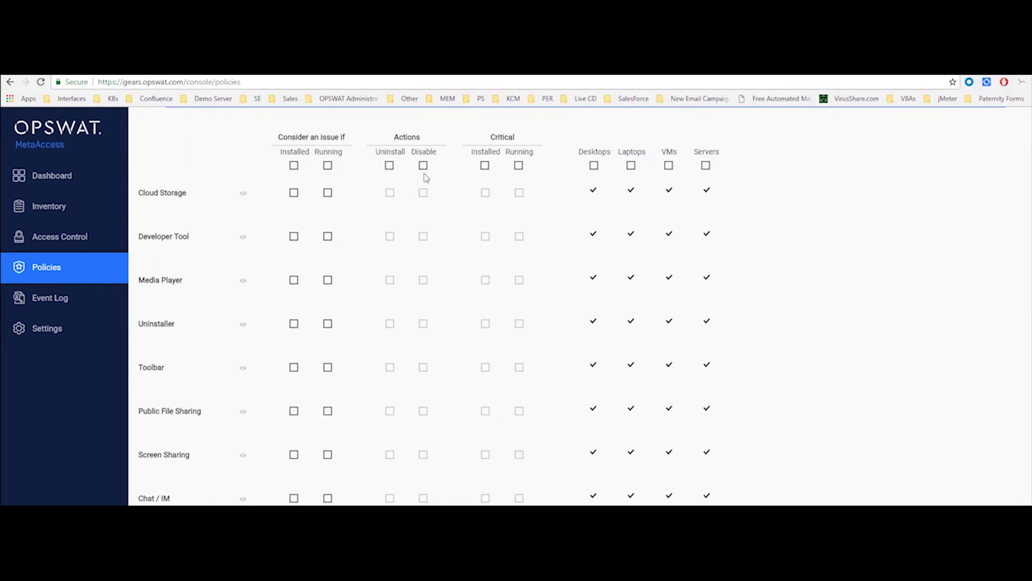
pyautogui.scroll(3, 528, 251)
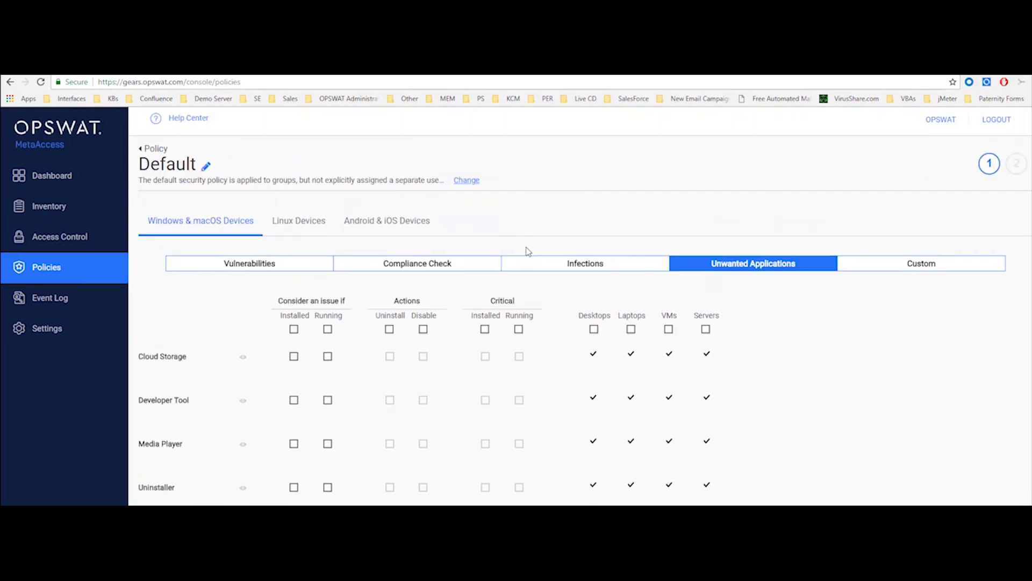
# - View the Custom Check script settings, with no PowerShell or shell script uploaded
pyautogui.click(887, 263)
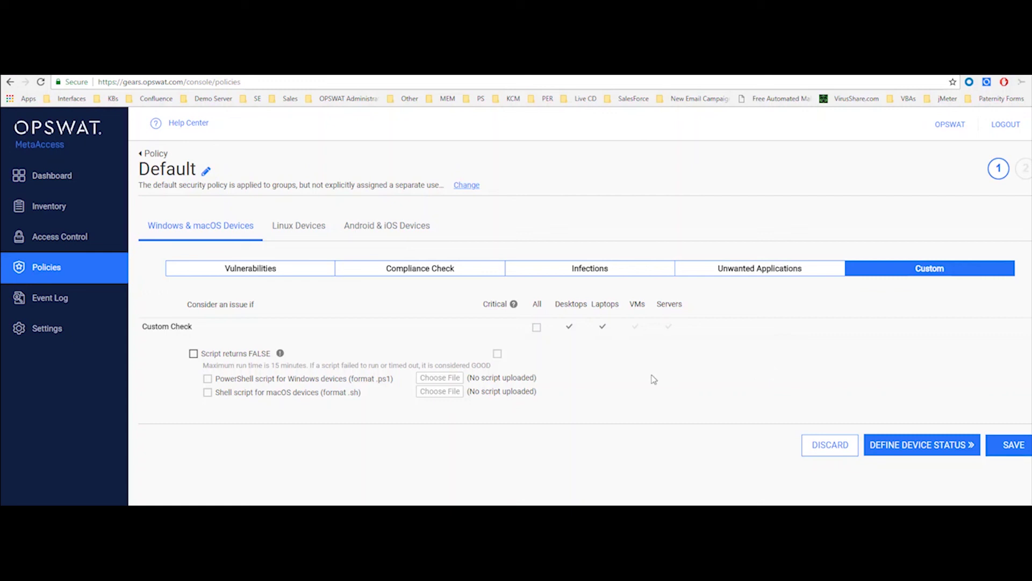
# - Review the Linux Devices compliance checks for Anti-Malware, Encryption and Firewall
pyautogui.click(317, 239)
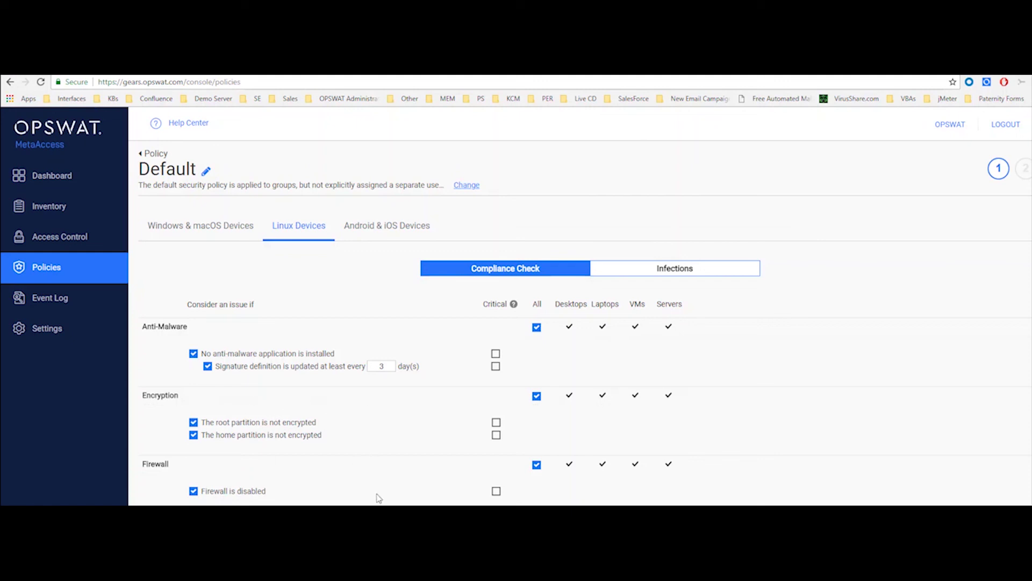
pyautogui.click(714, 279)
# - Review the Linux infection settings, then return to the Windows & macOS vulnerability settings
pyautogui.scroll(-2, 829, 392)
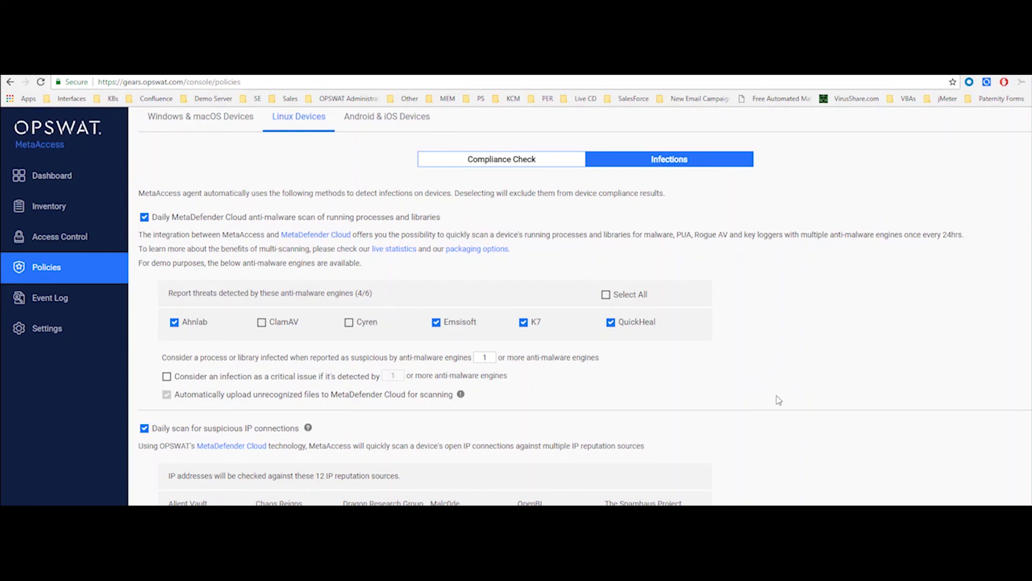
pyautogui.scroll(2, 782, 400)
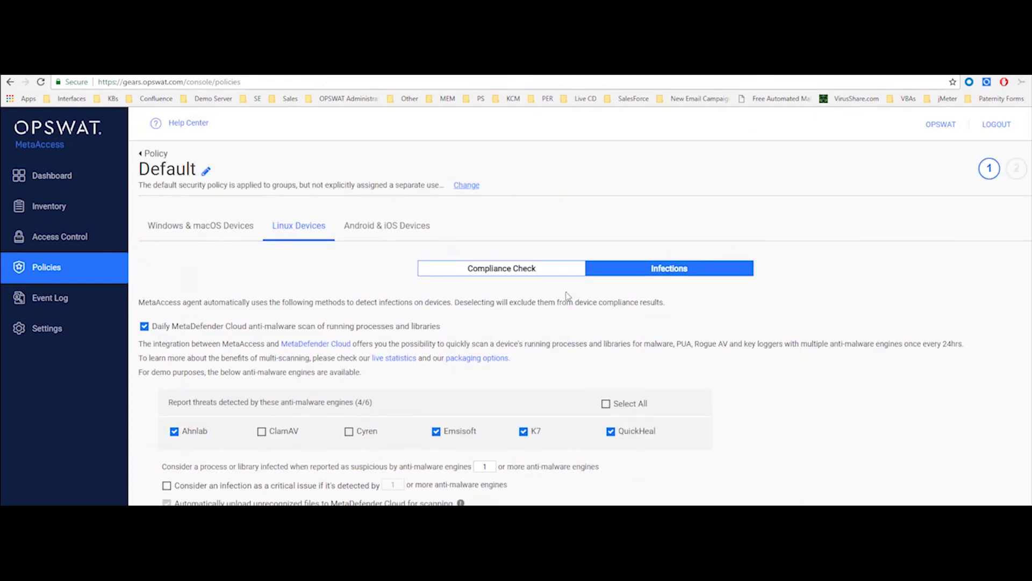
pyautogui.click(230, 227)
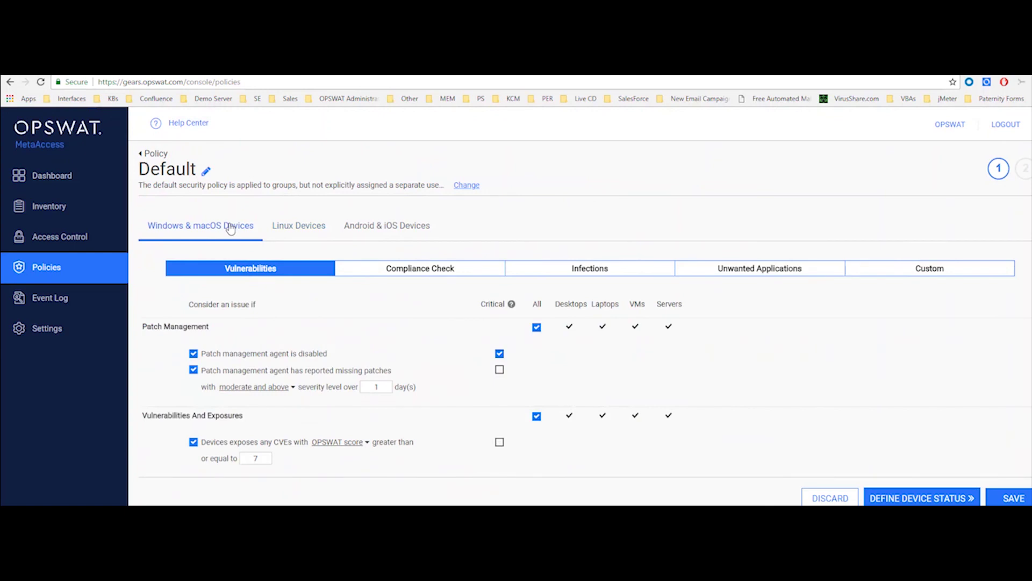